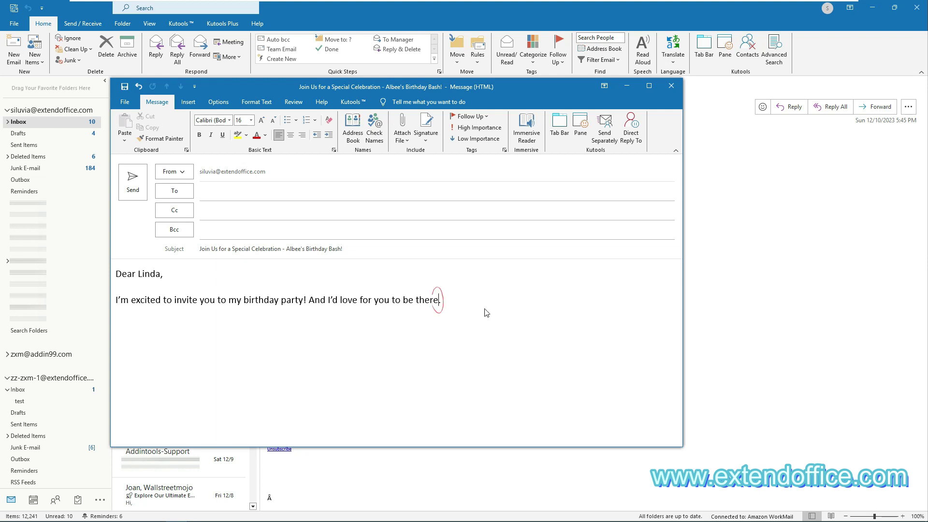
Step: Insert a smiling-face emoji right after "there" in the body with the Win+. emoji picker
left_click(438, 301)
key("super+period")
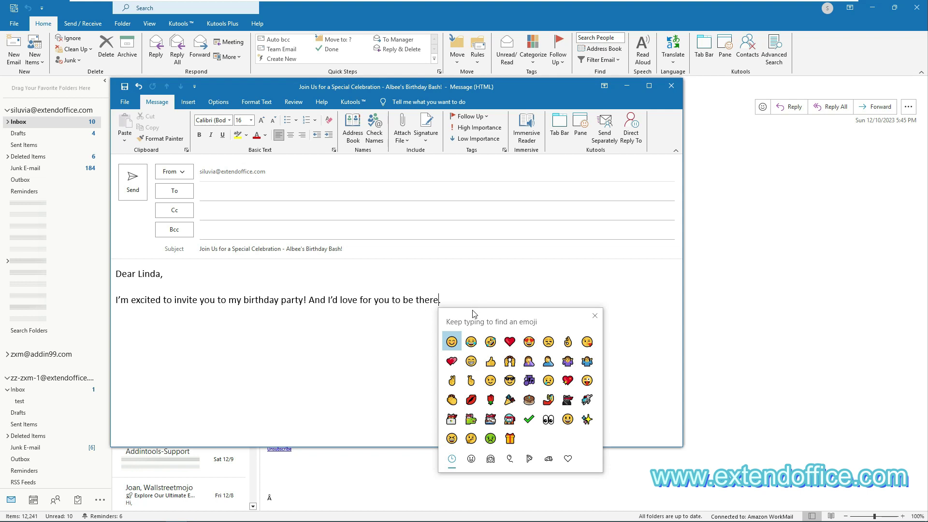
left_click(452, 342)
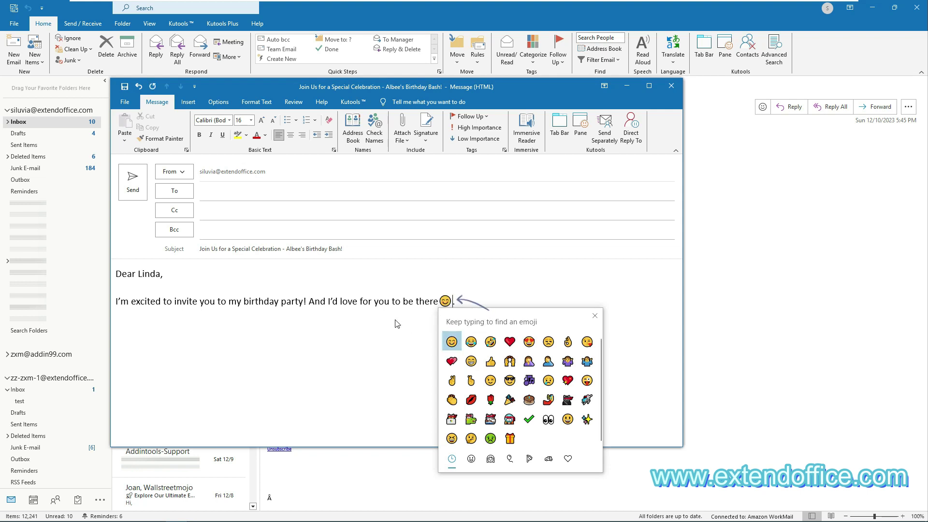
key("Escape")
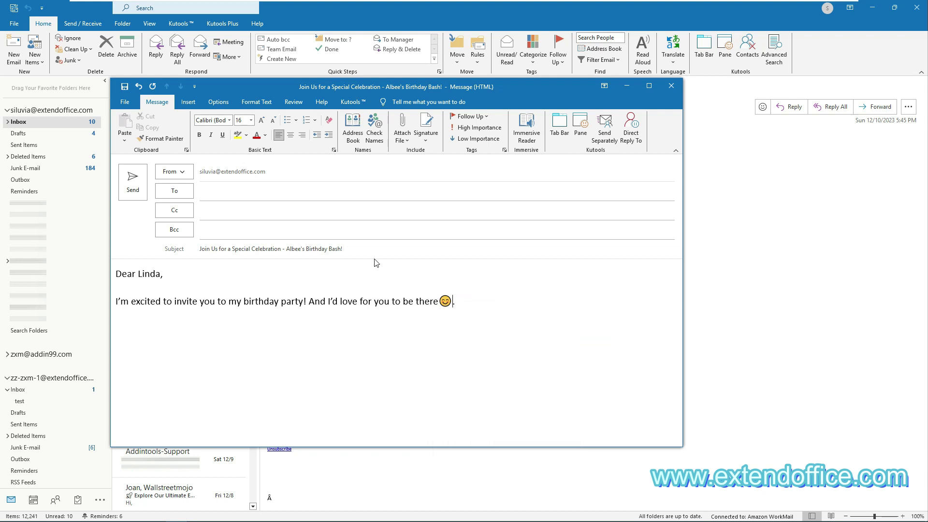
Step: Append the beaming face with smiling eyes emoji to the end of the subject line
left_click(372, 253)
key("super+period")
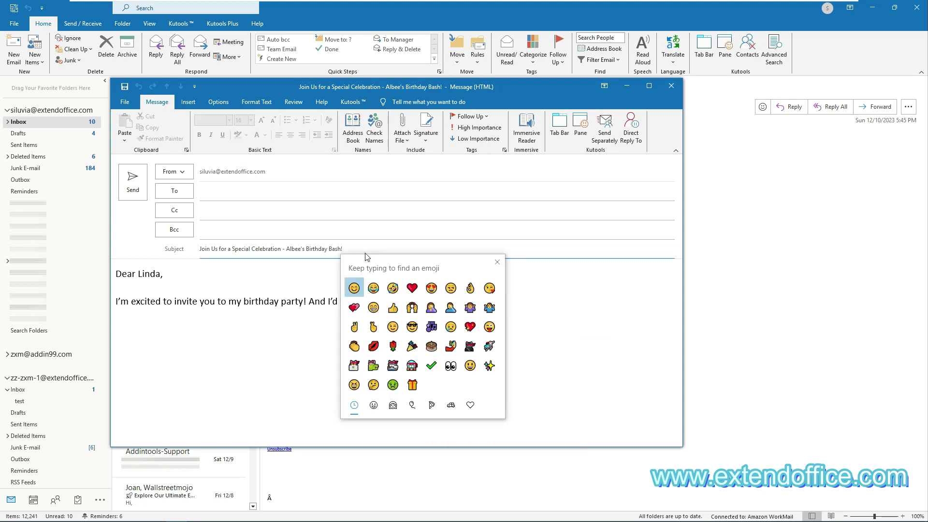
left_click(375, 308)
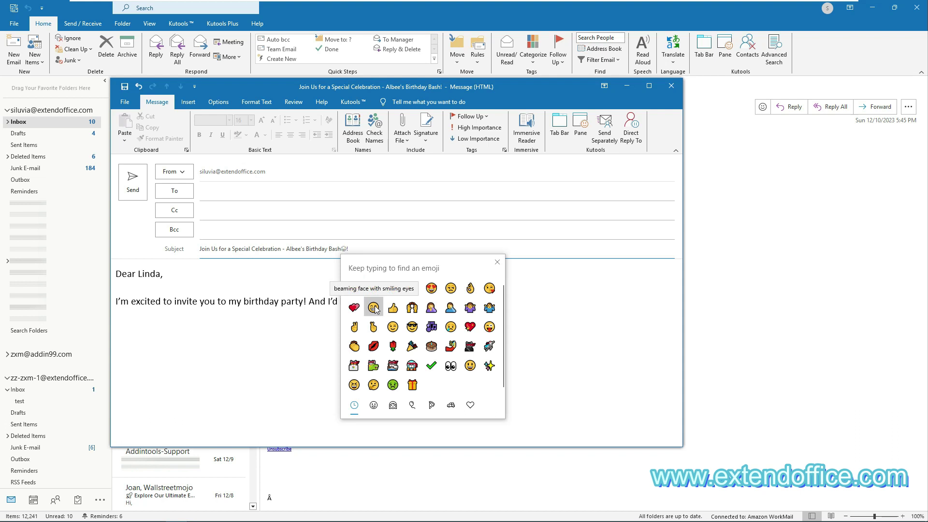
key("Escape")
key("Tab")
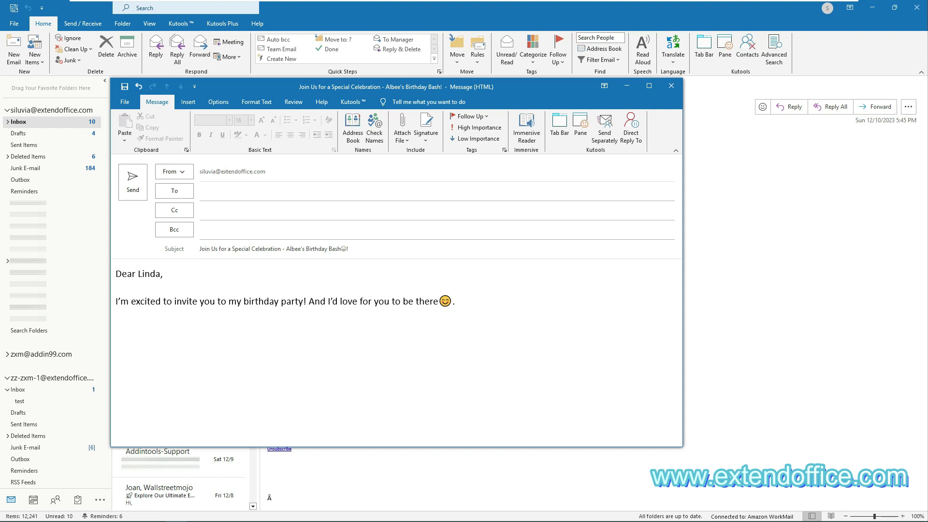
Step: Replace the word "party" with the dancing-woman emoji found by searching "party" in the emoji panel
double_click(293, 303)
key("super+period")
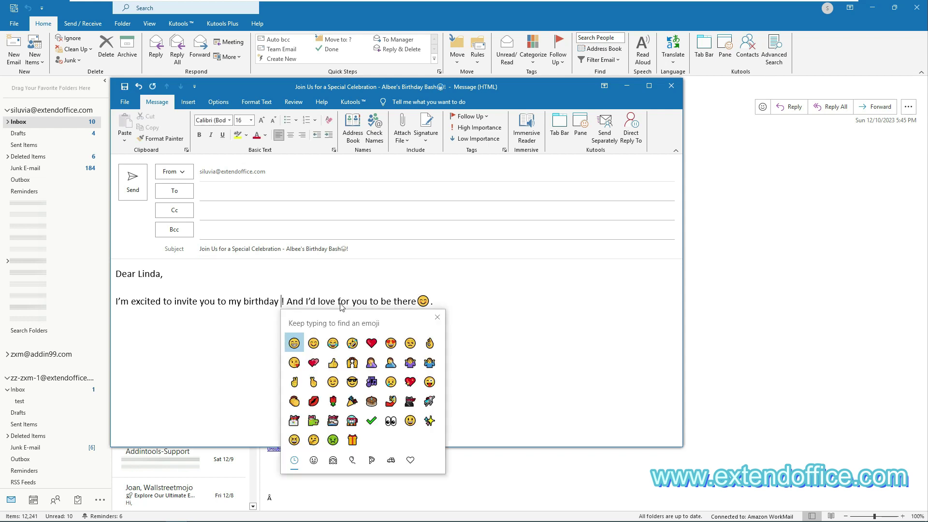
type("party")
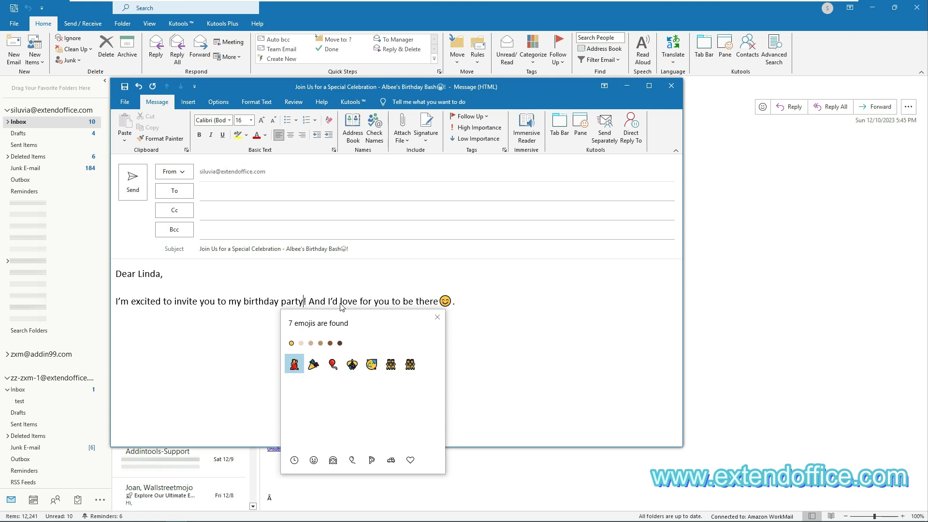
left_click(294, 364)
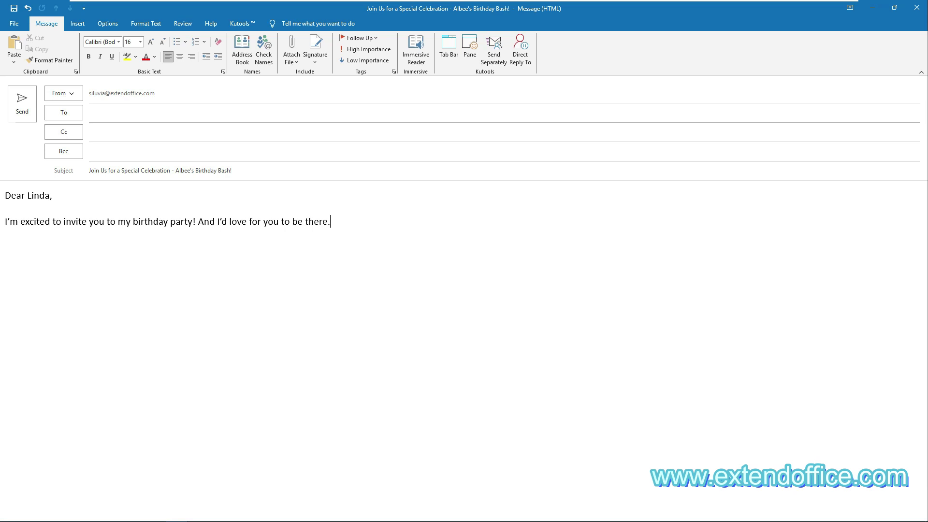
Step: Open the Kutools emoji collection pane and enlarge its category list
left_click(241, 24)
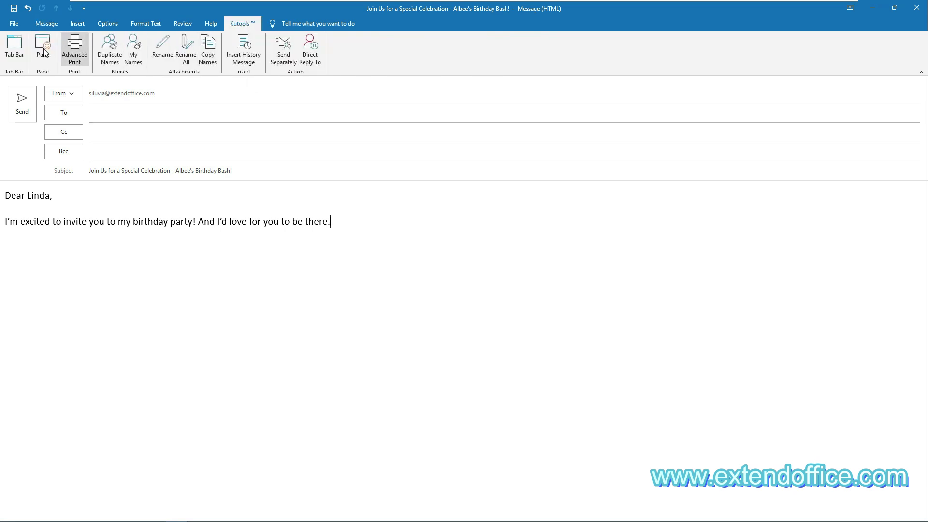
left_click(43, 49)
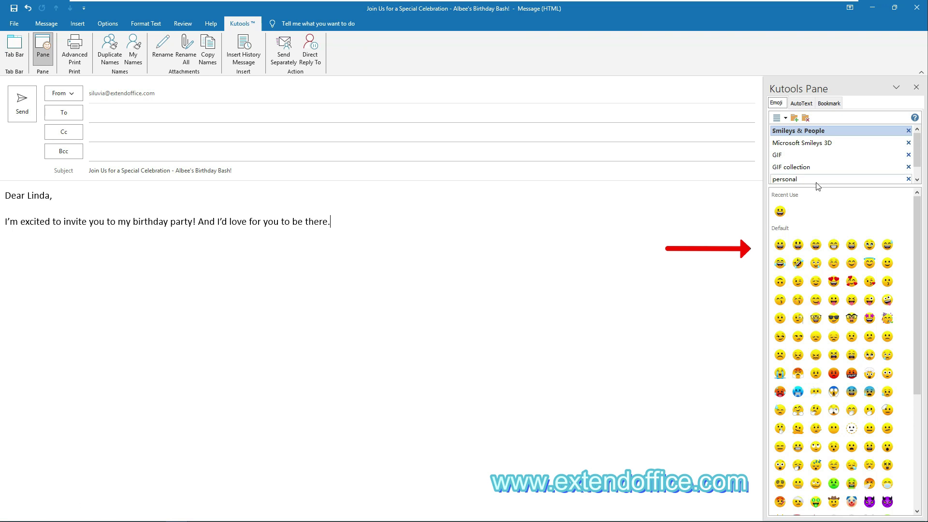
left_click_drag(818, 186, 819, 215)
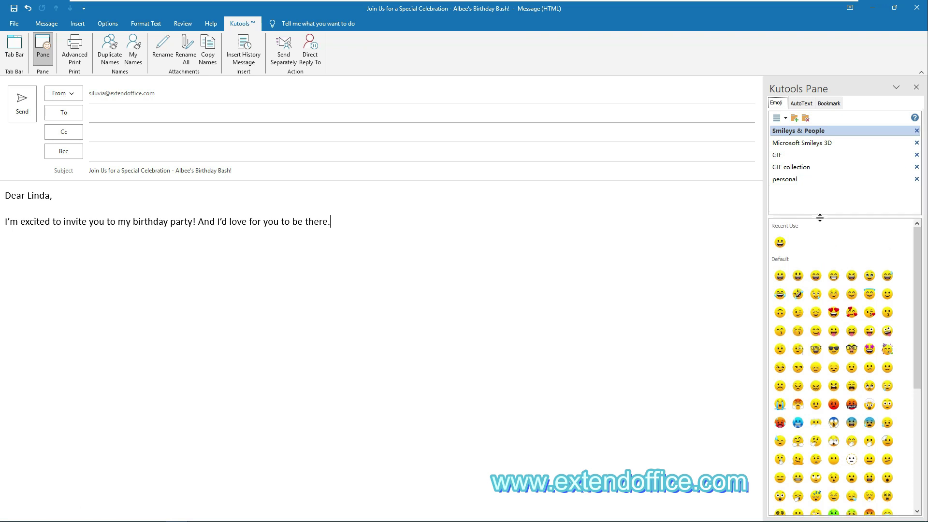
Step: Browse the Microsoft Smileys 3D and GIF groups, then insert the Smileys & People beaming face after "there"
left_click(798, 144)
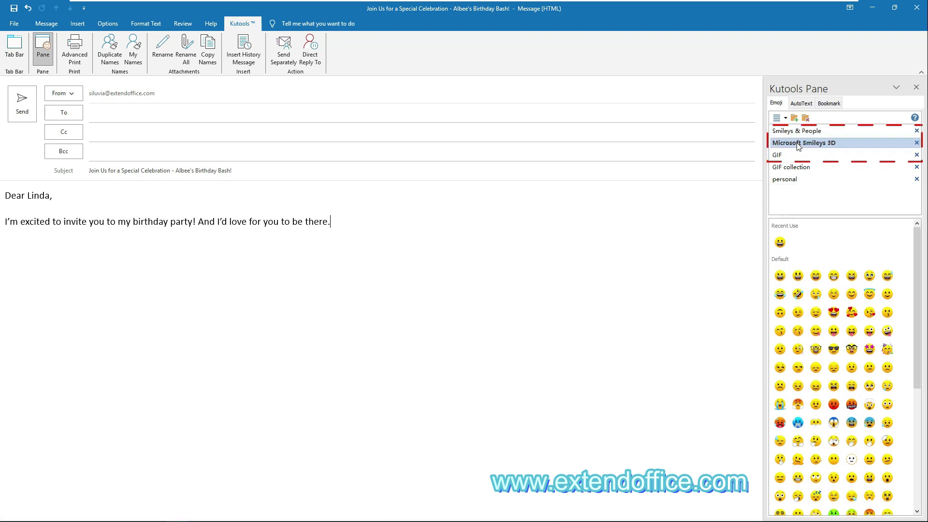
left_click(790, 155)
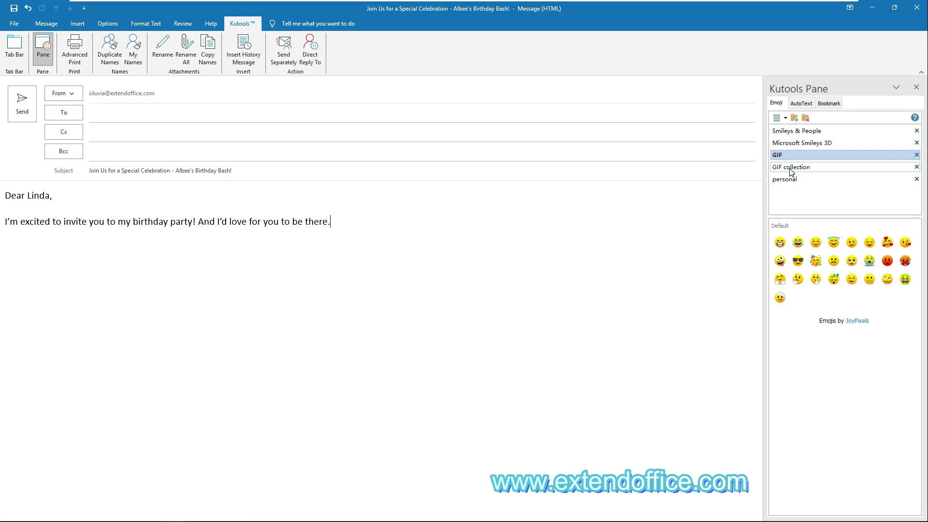
left_click(793, 132)
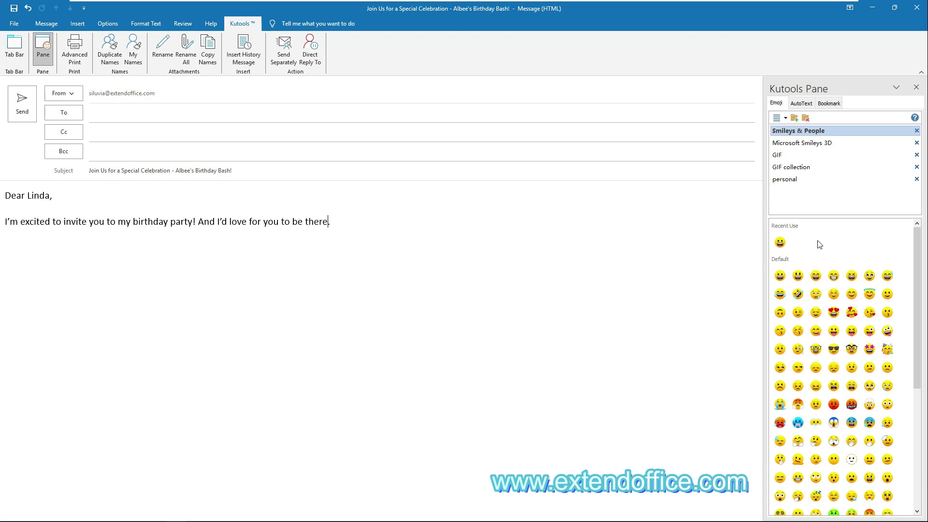
left_click(834, 282)
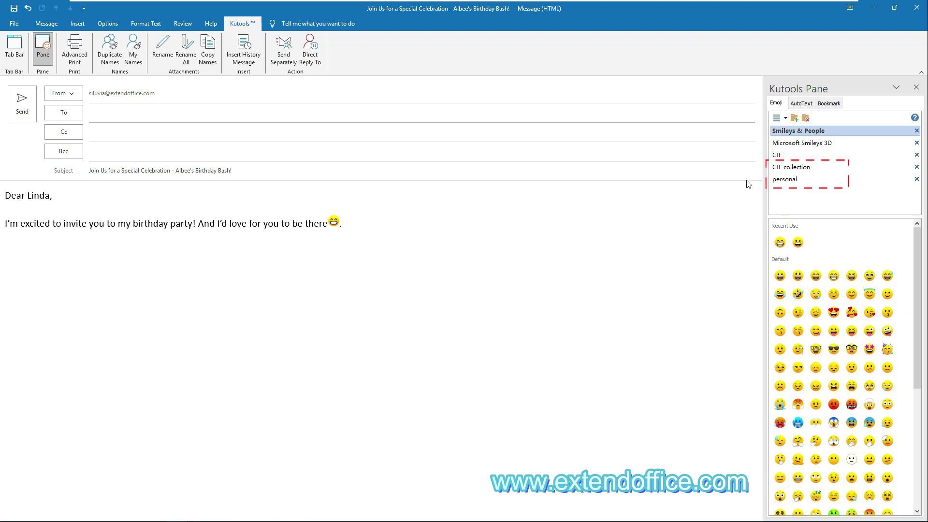
Step: Look through the custom emojis in the GIF collection group, then view the personal group
left_click(783, 170)
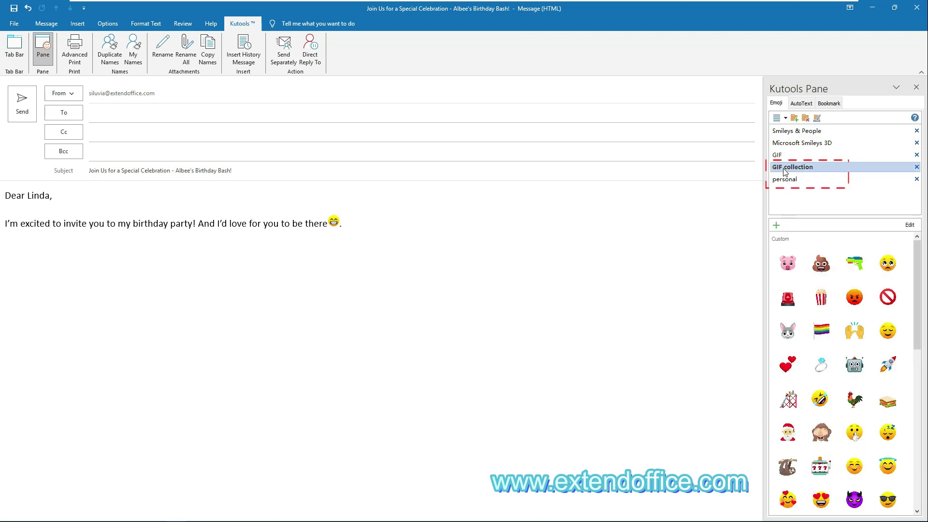
scroll(852, 326, "down", 15)
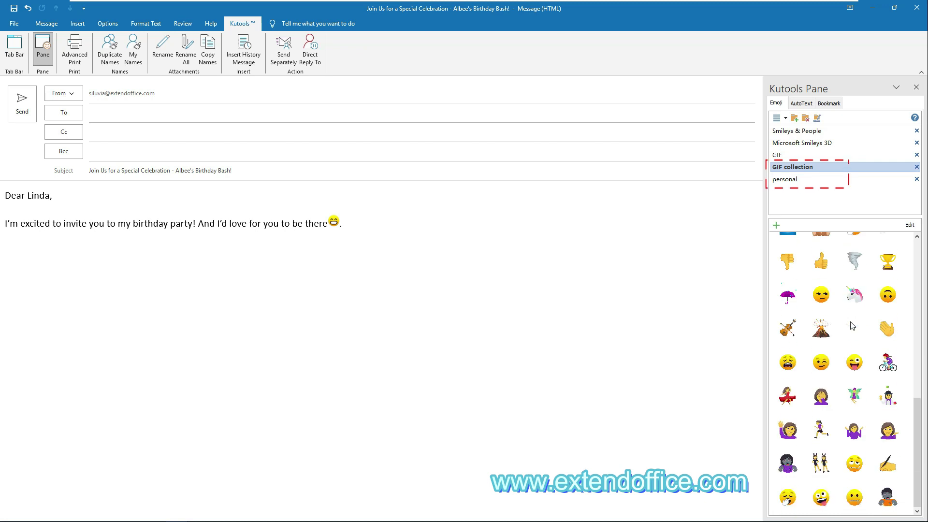
scroll(852, 325, "up", 15)
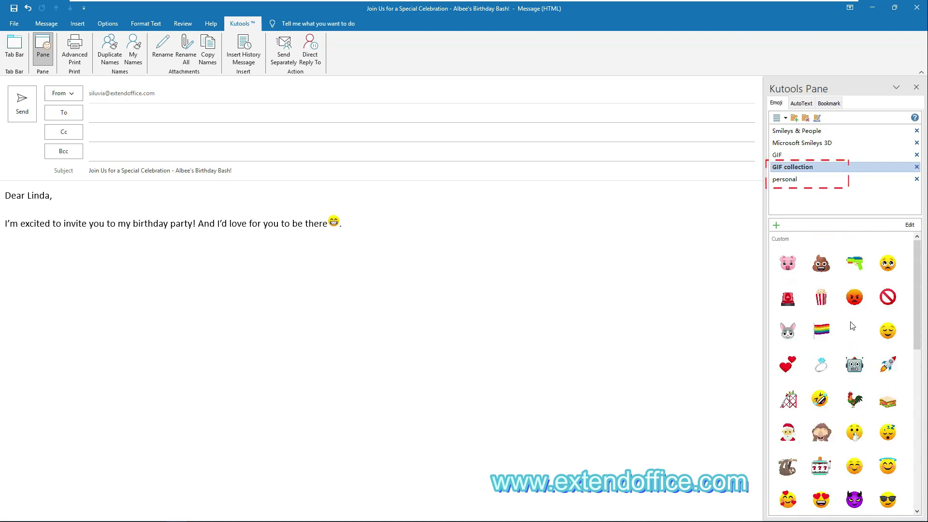
left_click(795, 183)
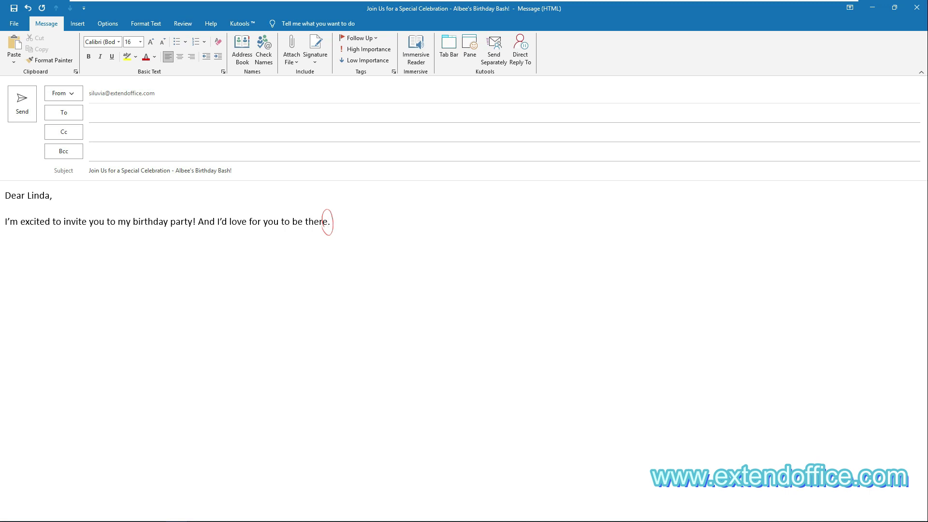
type(":")
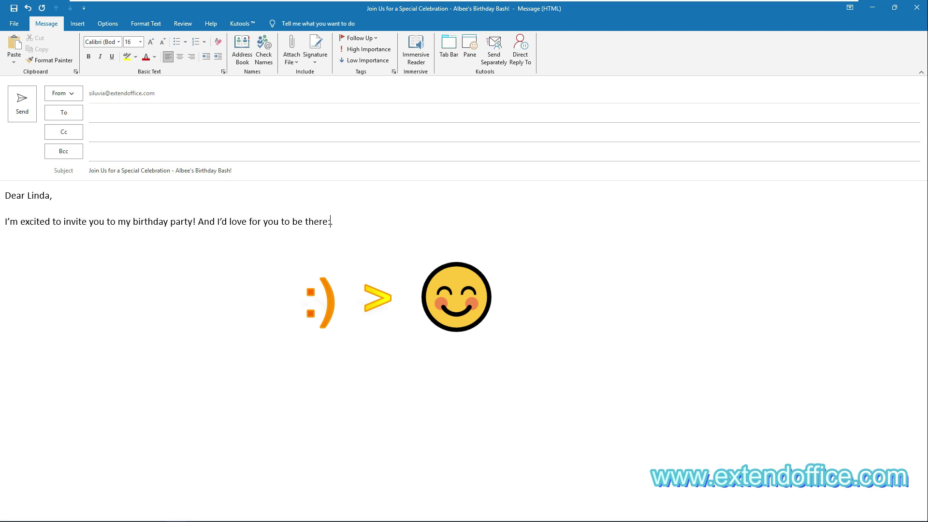
type(")")
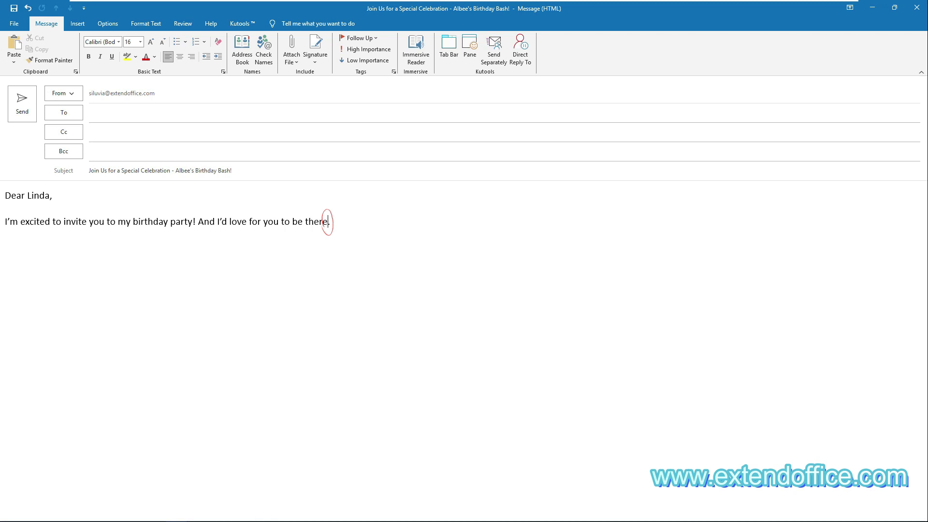
Step: Insert the Wingdings smiley glyph (code 74) after "there" from More Symbols, then close the dialog
left_click(83, 27)
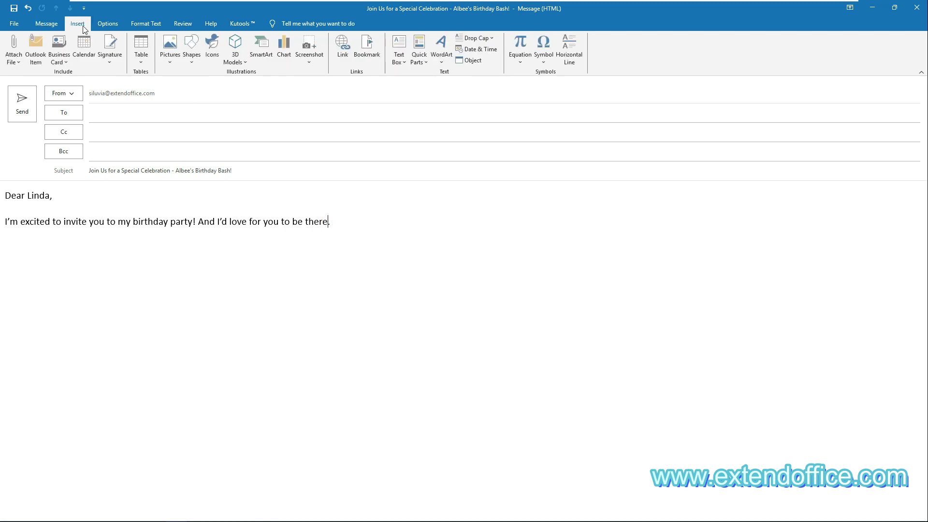
left_click(543, 60)
left_click(578, 131)
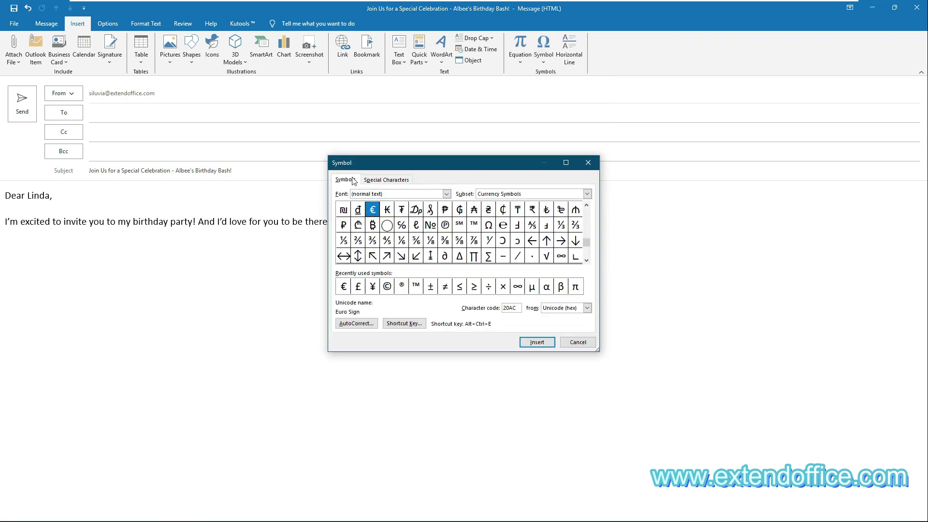
left_click(446, 193)
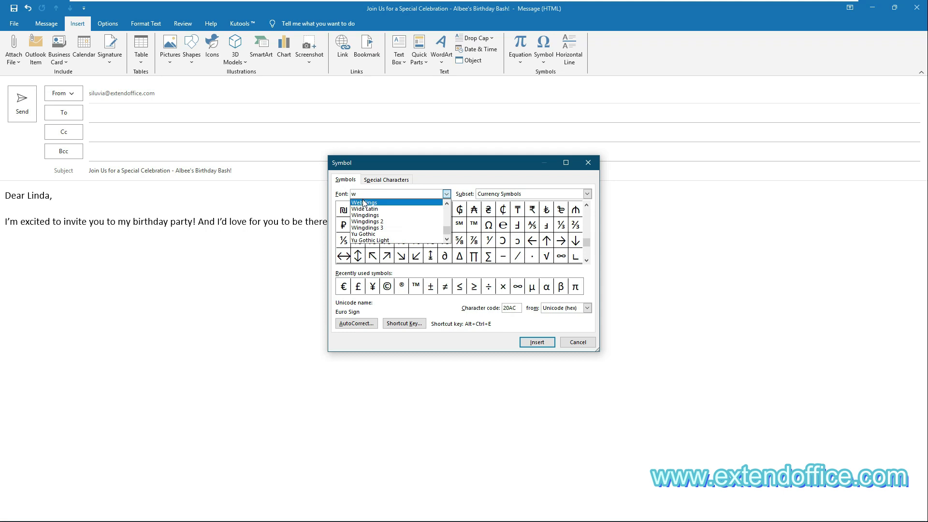
left_click(371, 218)
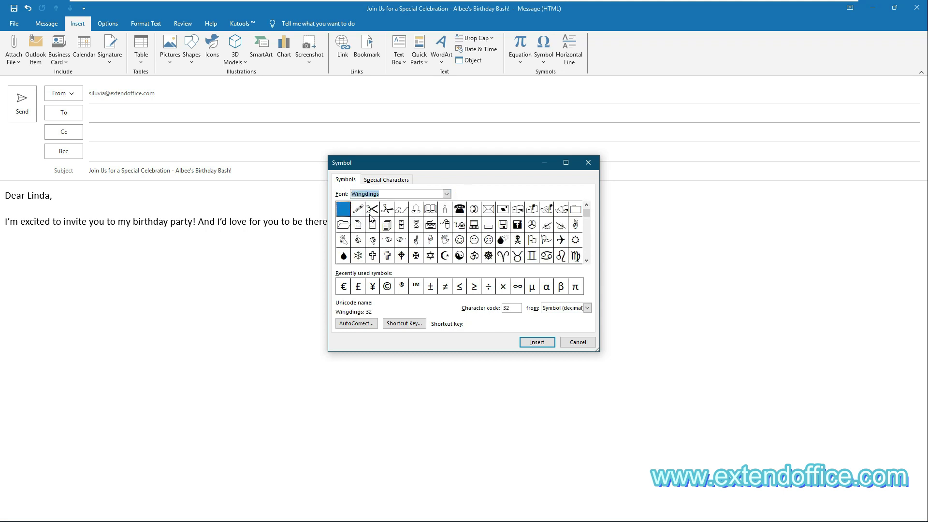
left_click(460, 243)
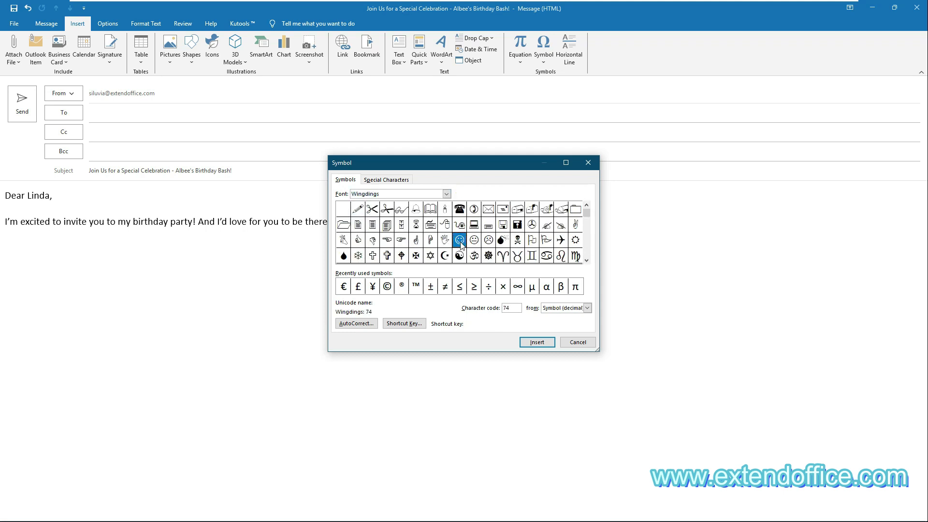
left_click(537, 345)
left_click(537, 344)
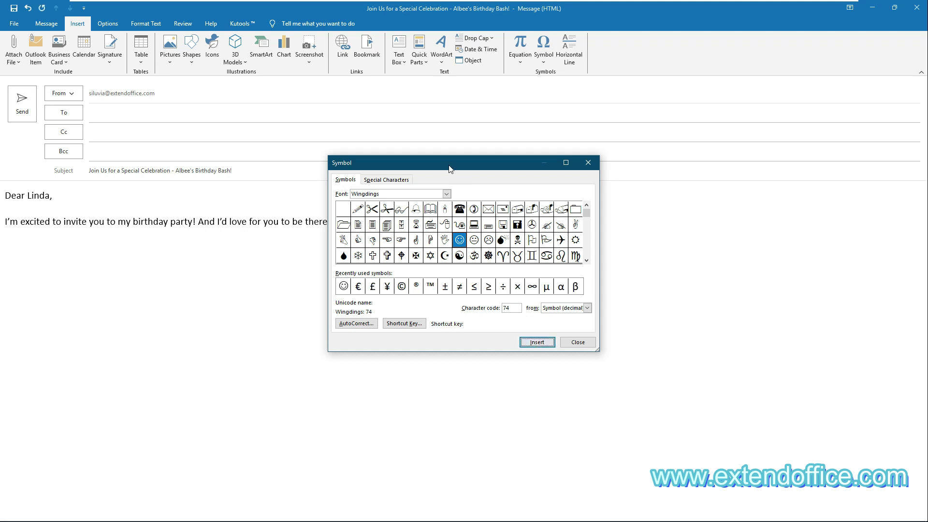
left_click_drag(450, 168, 530, 173)
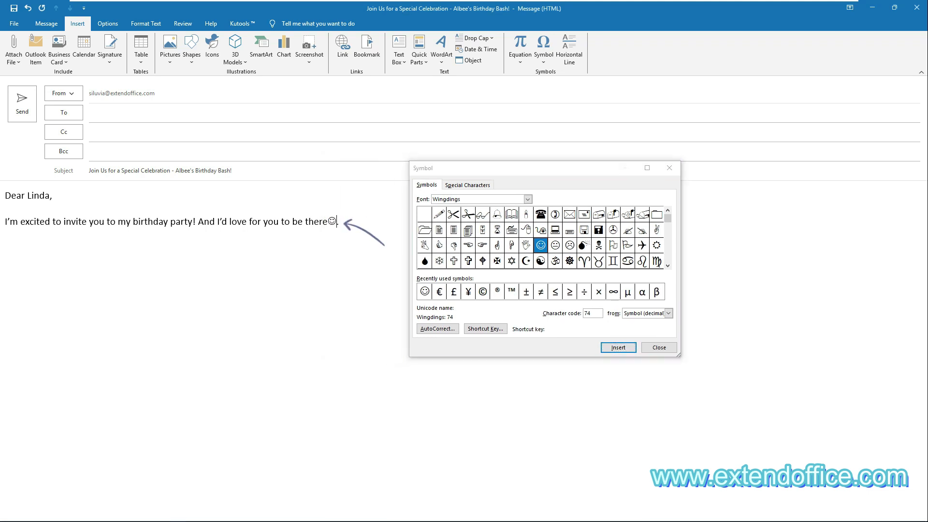
left_click(661, 344)
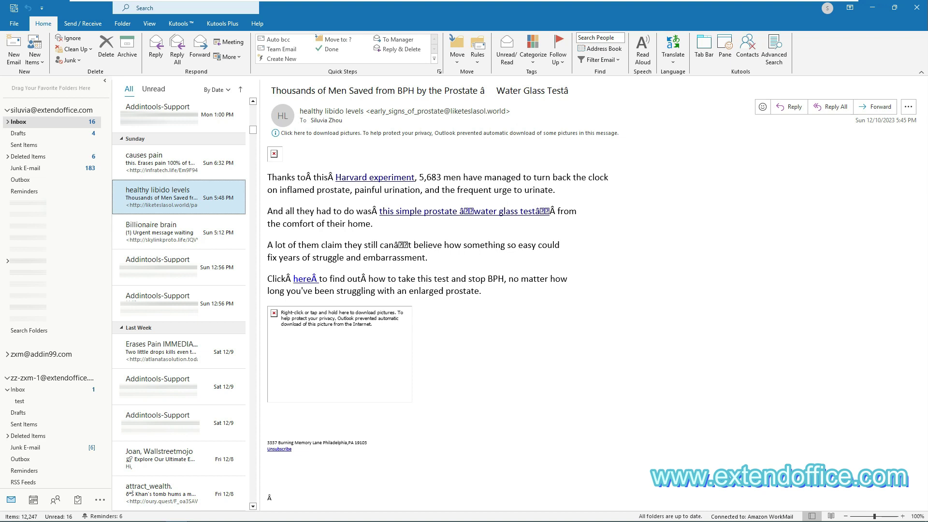
Step: Start a new blank email and open the More Symbols chart with the cursor in its body
left_click(17, 63)
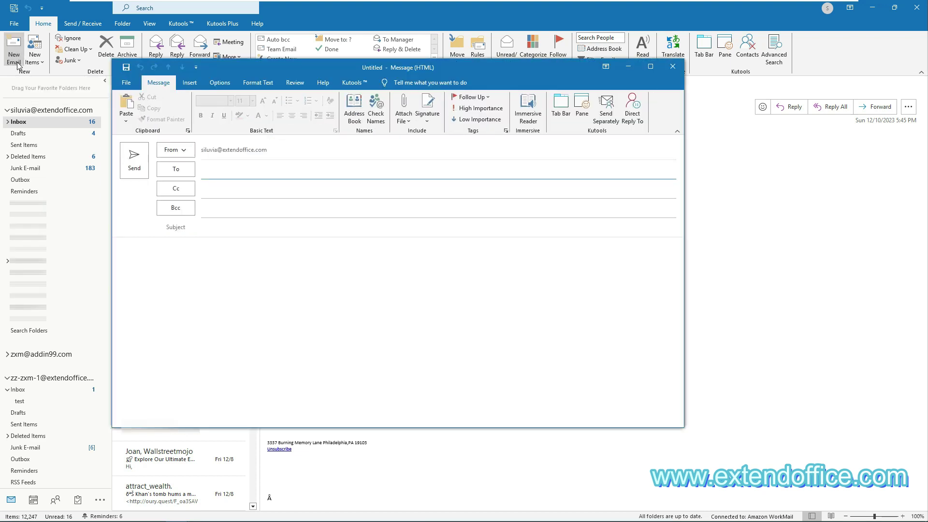
left_click(117, 250)
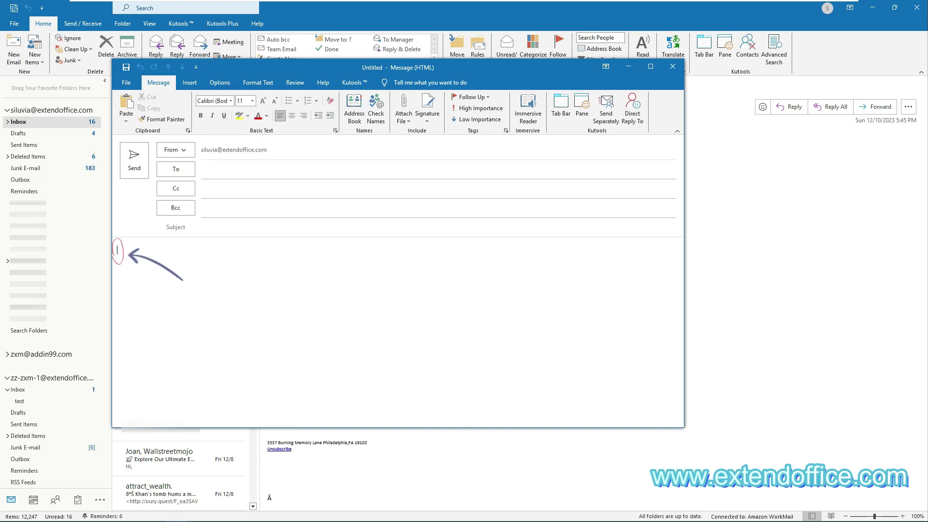
left_click(190, 83)
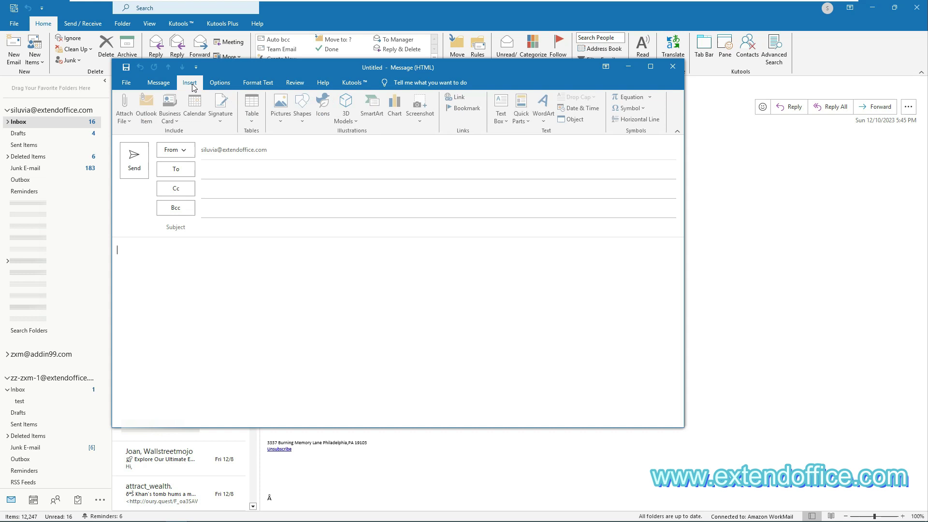
left_click(643, 109)
left_click(652, 185)
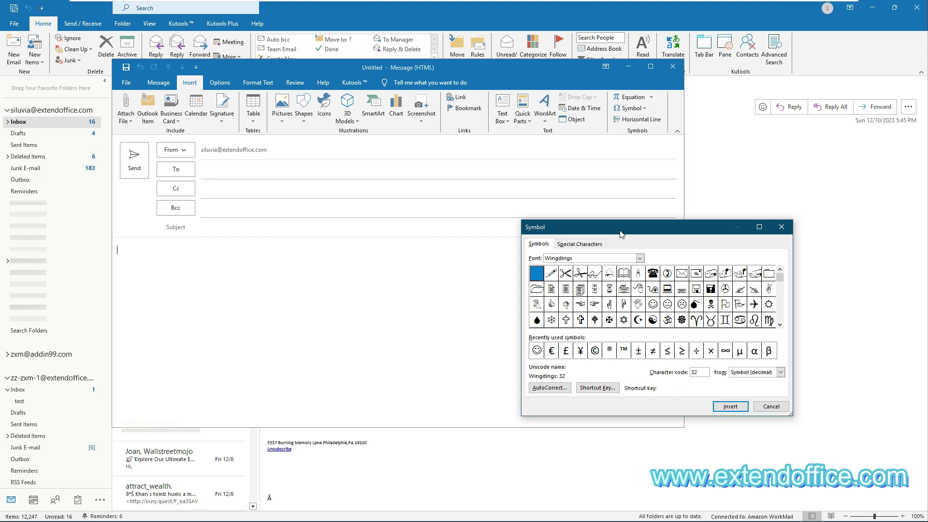
Step: Add an AutoCorrect entry replacing 001 with the :-) smiley symbol
left_click(551, 387)
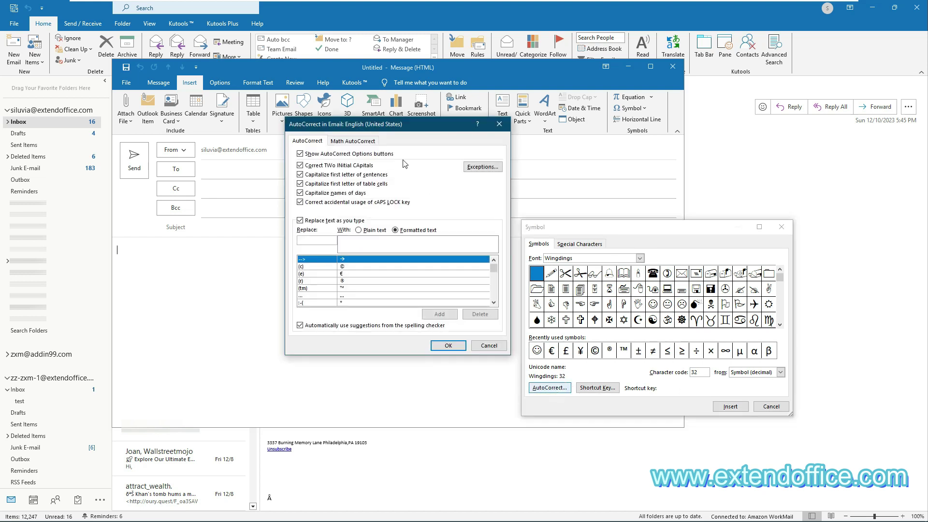
left_click_drag(396, 127, 403, 145)
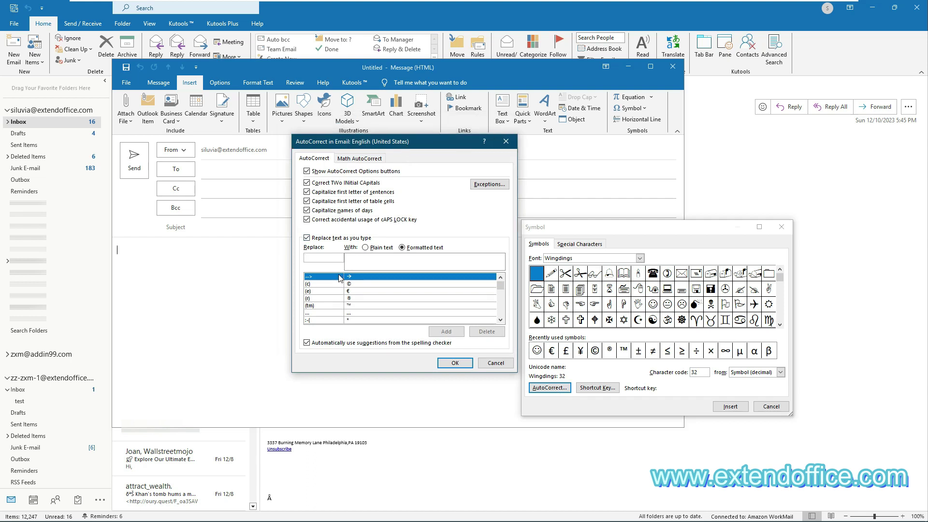
scroll(328, 297, "down", 2)
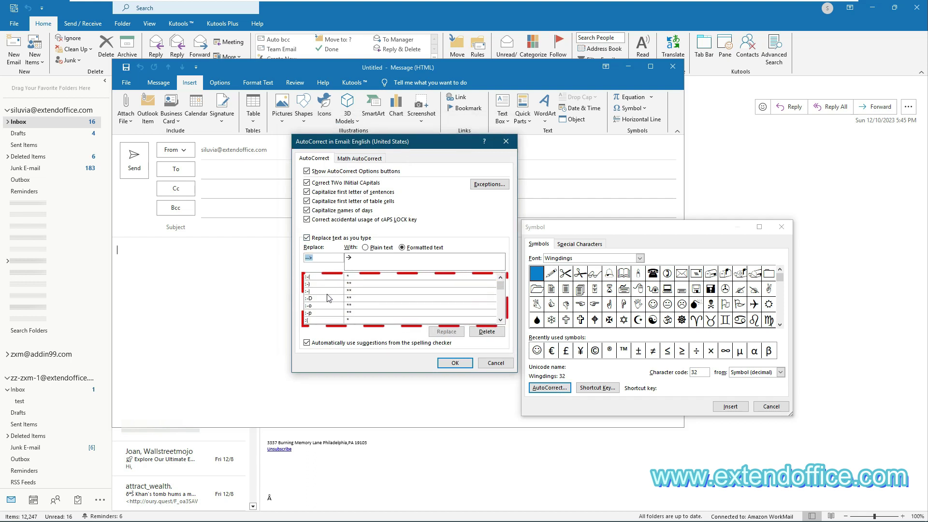
scroll(319, 307, "up", 1)
left_click(319, 306)
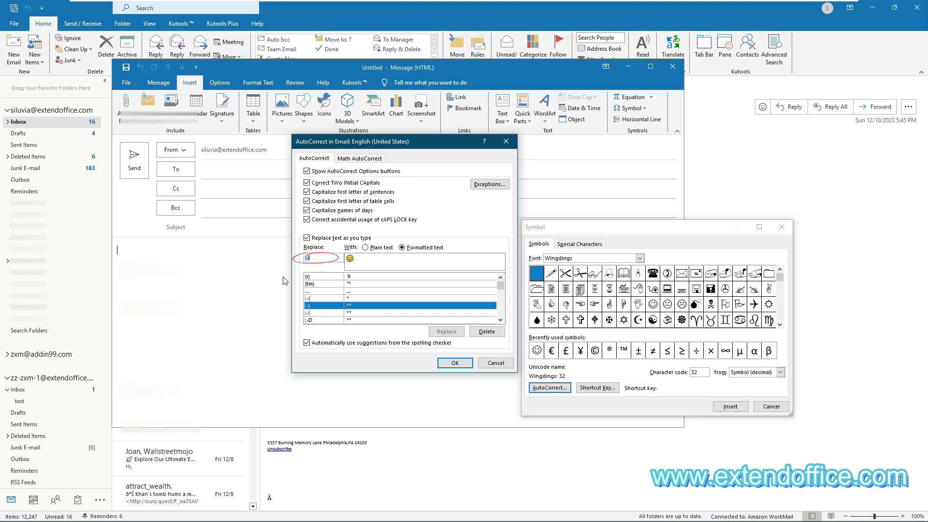
type("001")
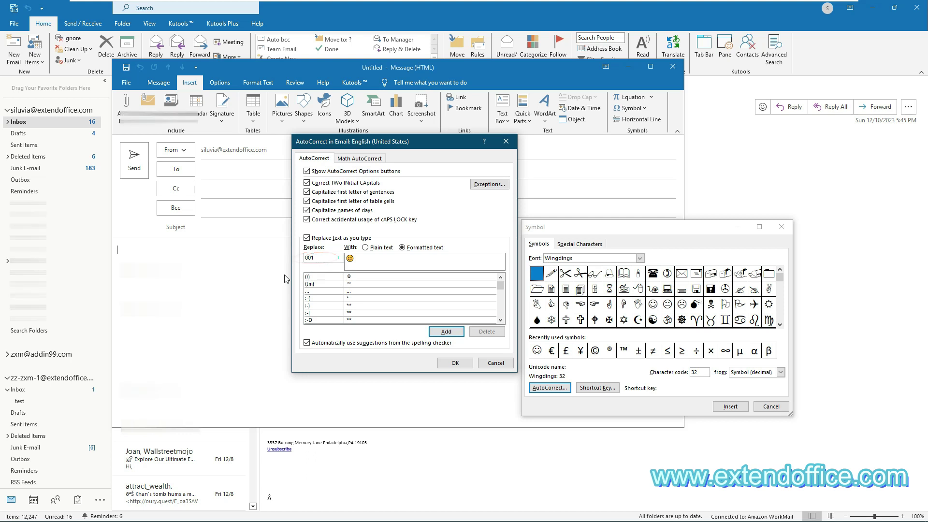
left_click(440, 332)
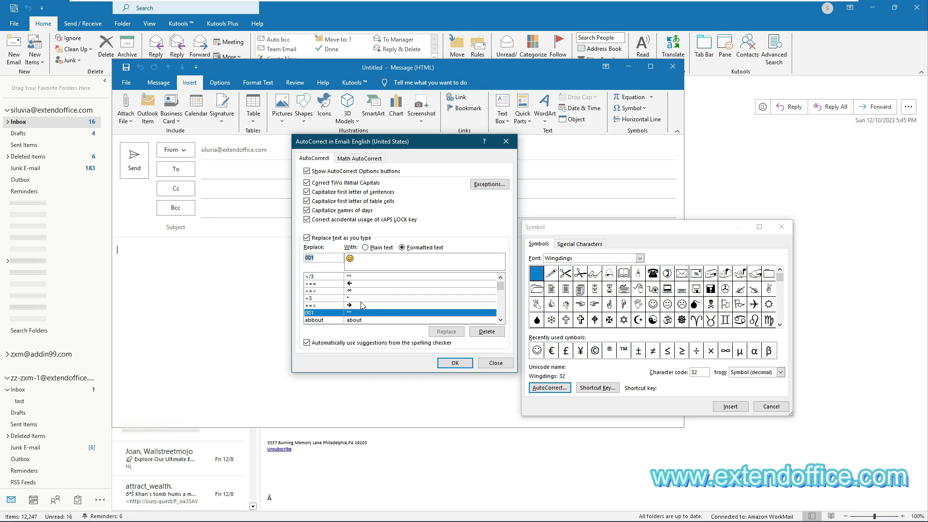
Step: Add a second AutoCorrect entry replacing 002 with the :p face symbol
scroll(363, 306, "down", 1)
scroll(362, 305, "up", 2)
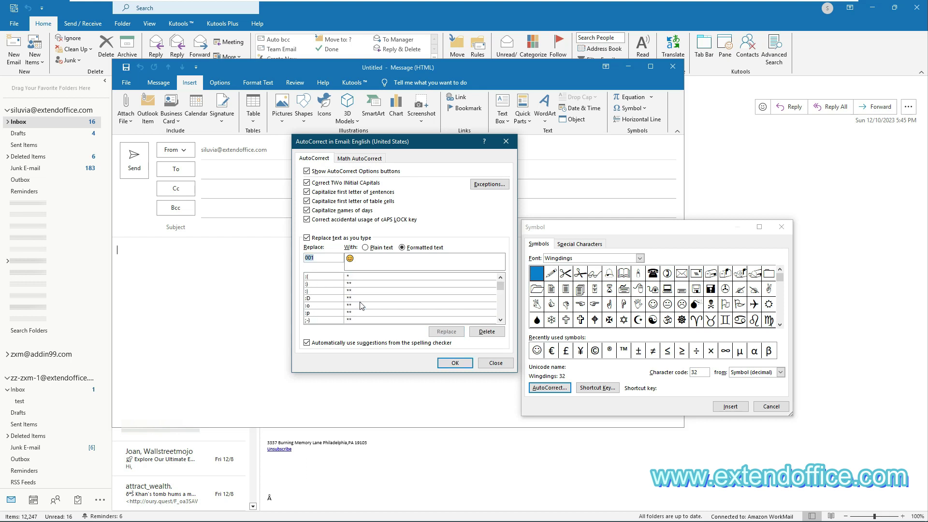
left_click(320, 298)
left_click(308, 306)
left_click(316, 313)
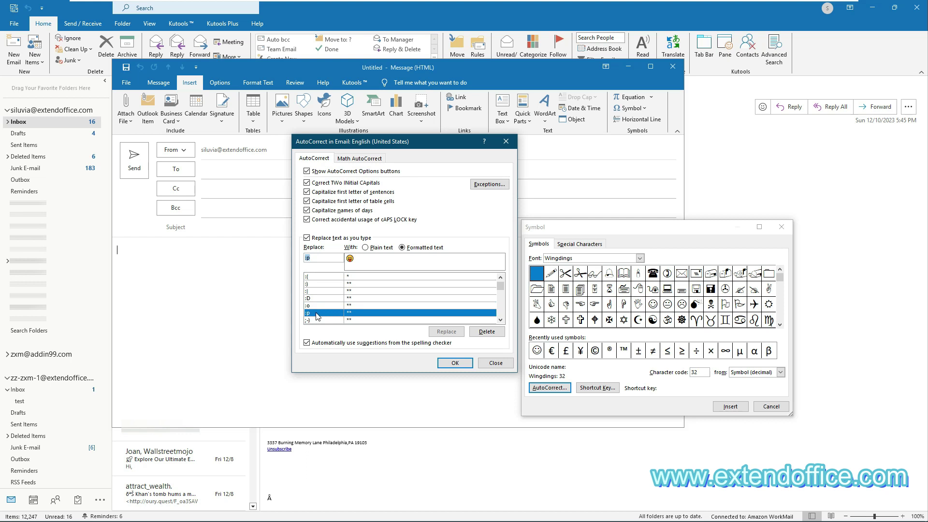
type("002")
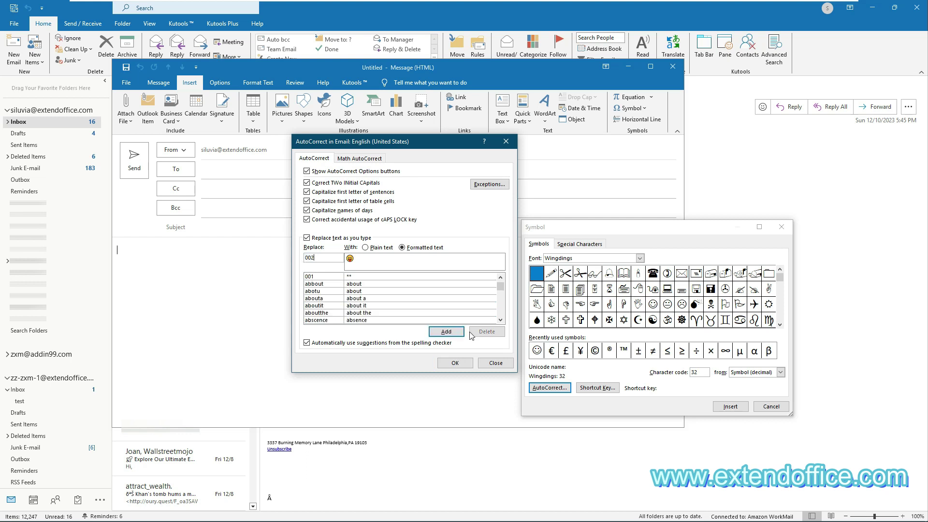
left_click(446, 332)
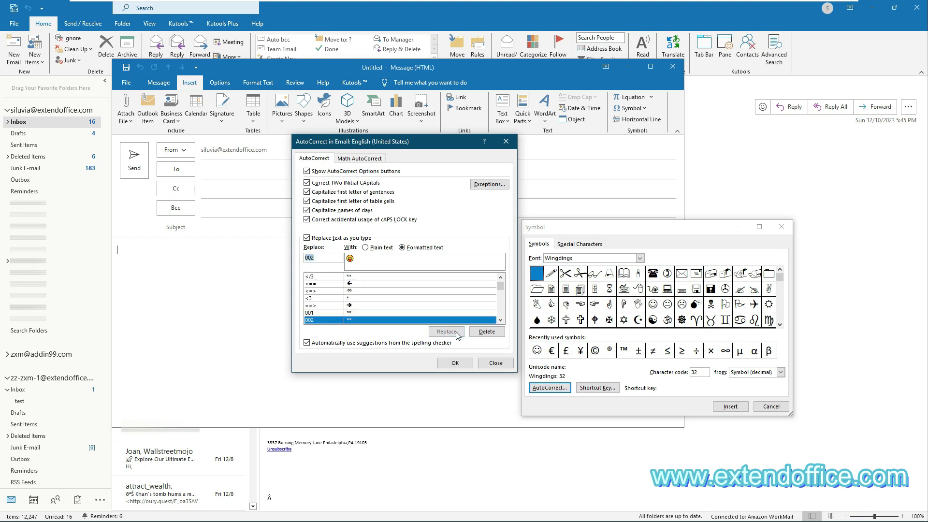
Step: Close the AutoCorrect and Symbol dialogs, then type 001 and 002 in the body to produce the two faces
left_click(455, 363)
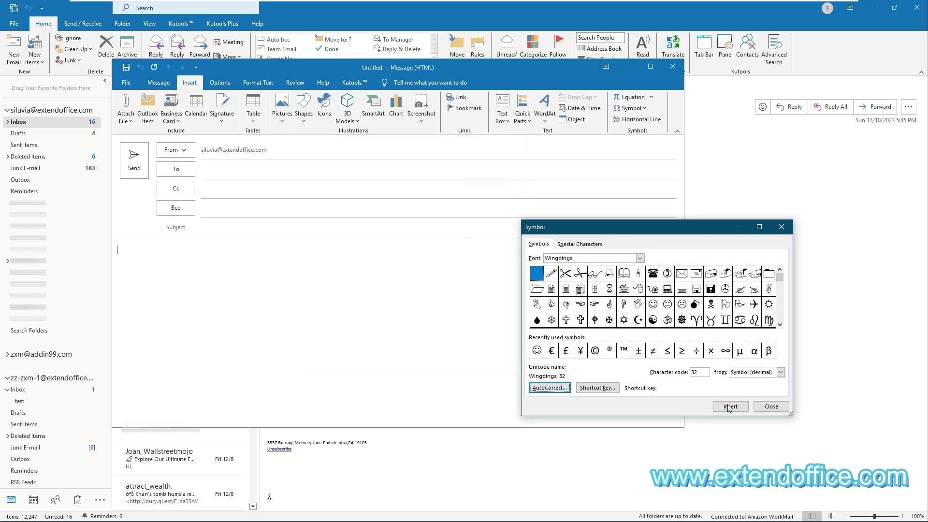
left_click(775, 407)
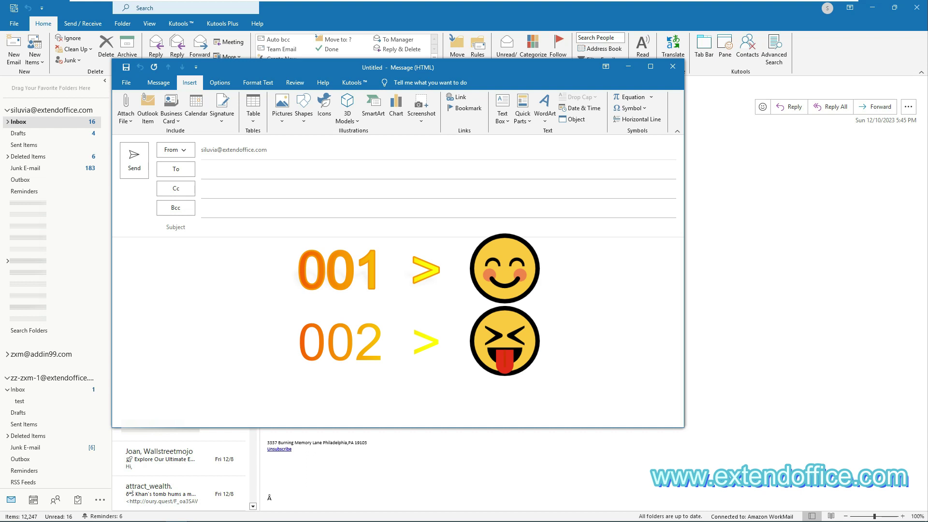
type("001")
key("space")
type("002")
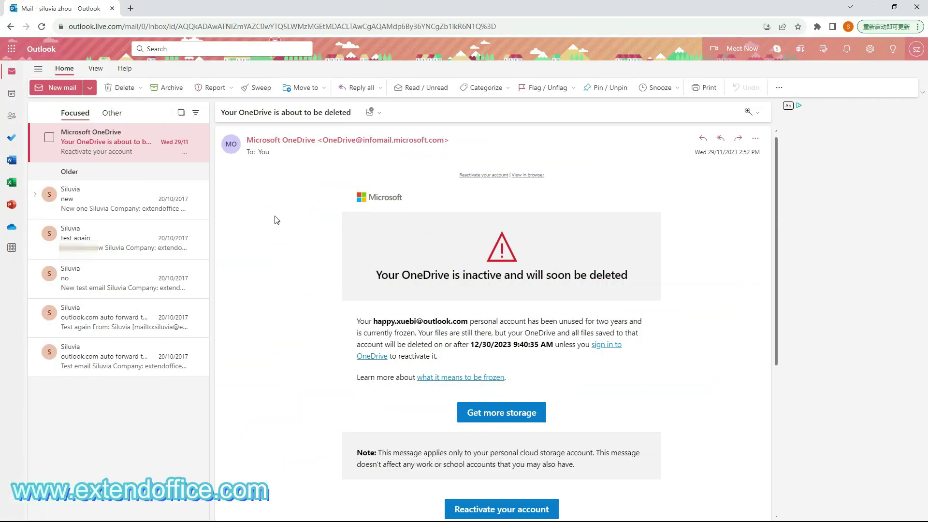
Step: Start a new mail in Outlook on the web and open the Emoji pane from More options
left_click(67, 91)
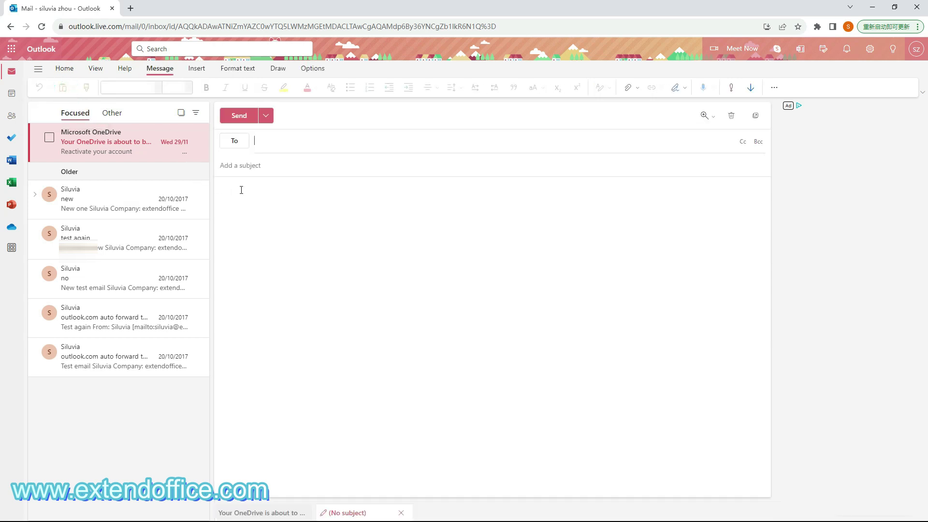
left_click(242, 189)
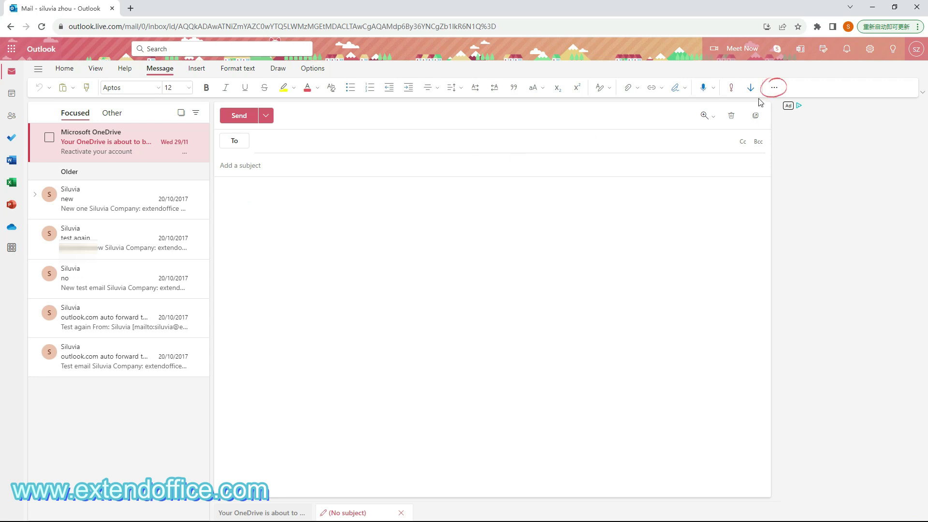
left_click(774, 87)
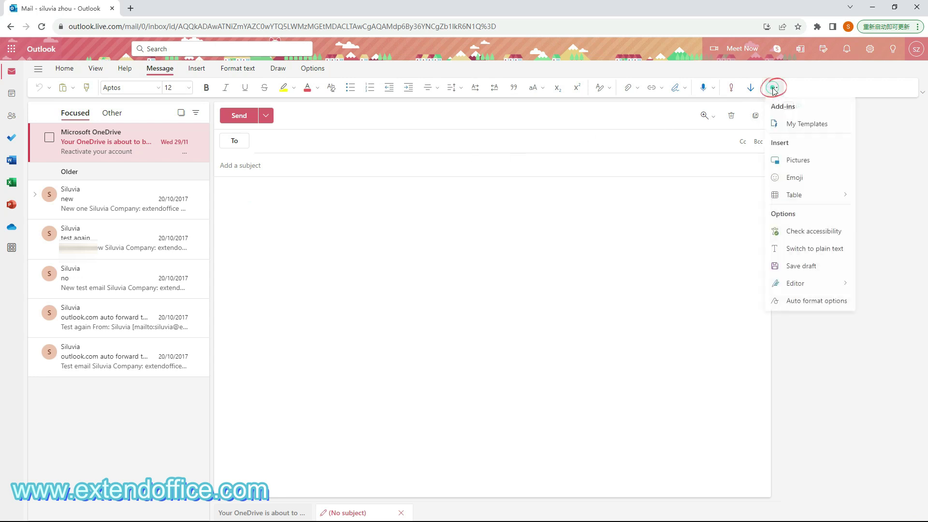
left_click(813, 183)
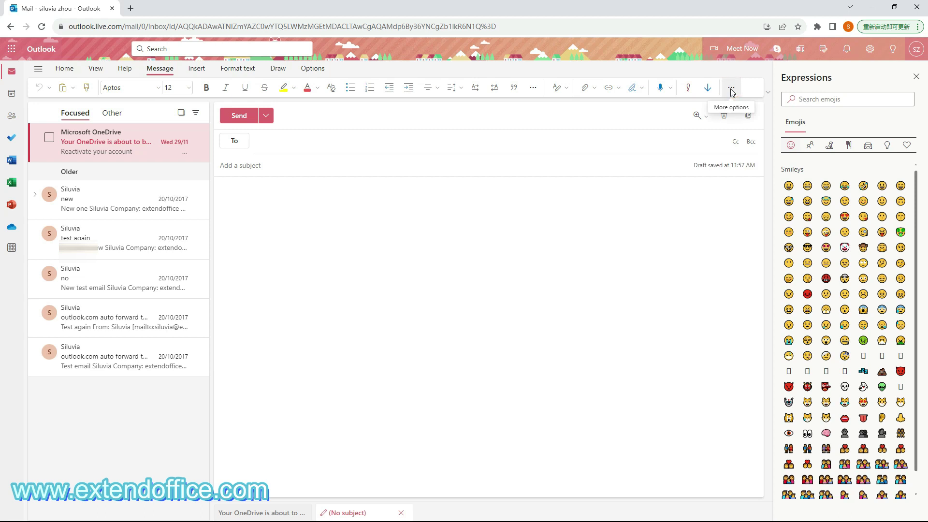
Step: Insert a grinning-face emoji from the Smileys category at the start of the message body
left_click(769, 93)
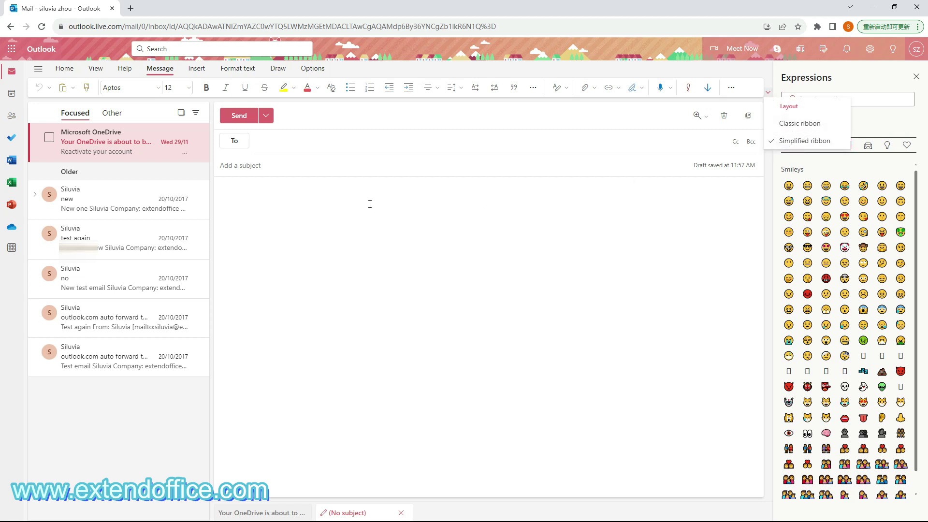
left_click(315, 194)
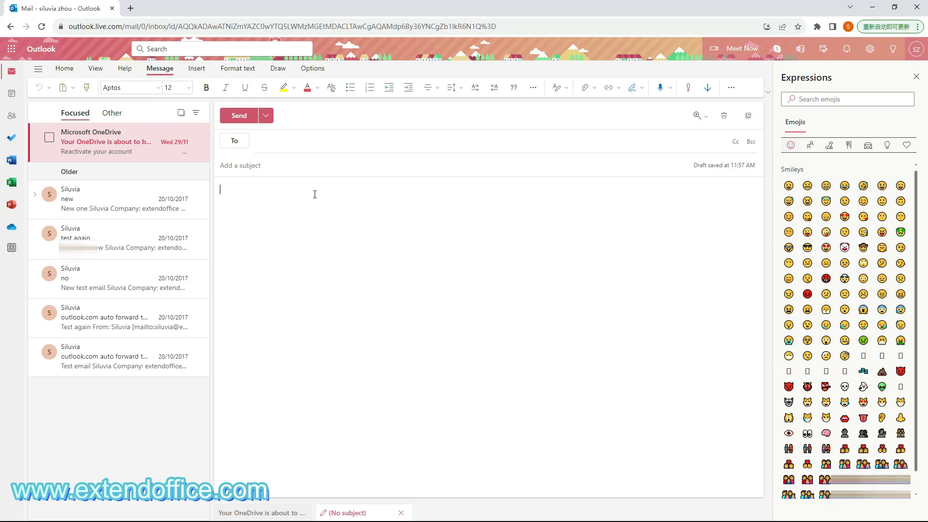
left_click(813, 148)
left_click(791, 146)
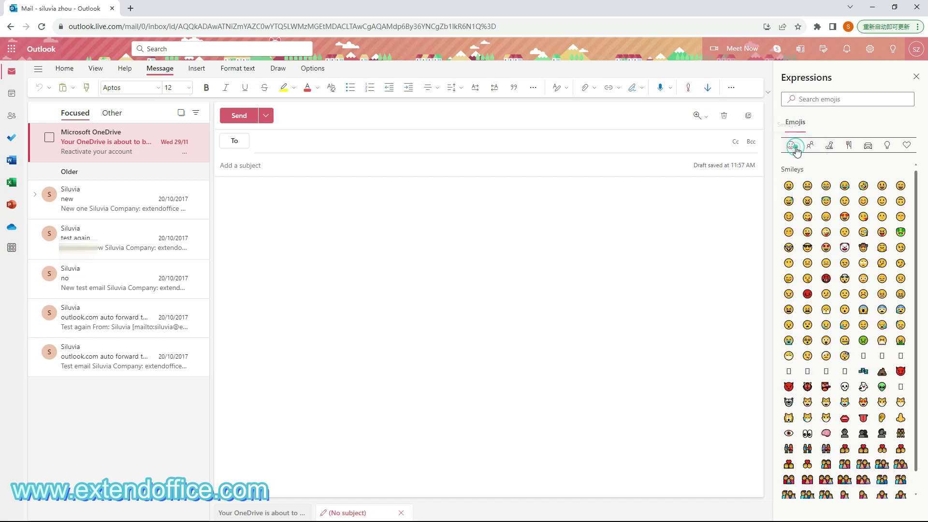
left_click(863, 202)
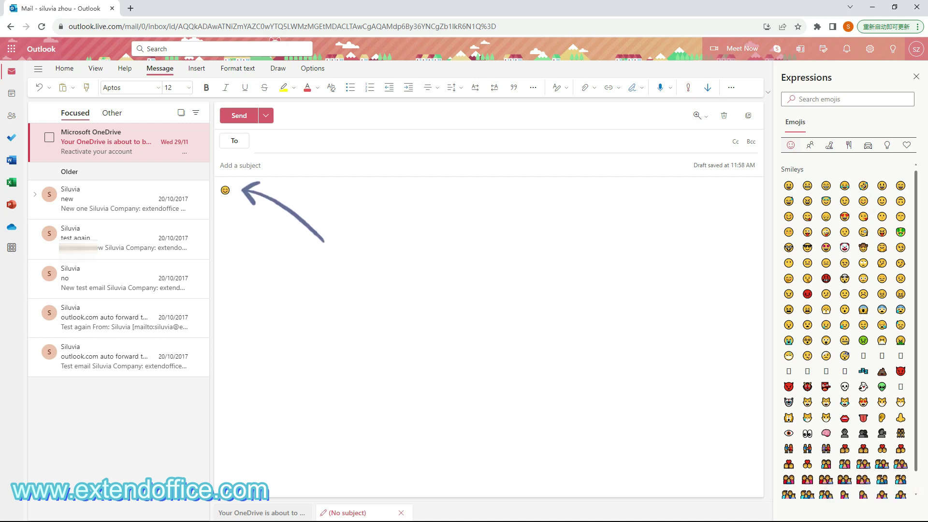
left_click(825, 98)
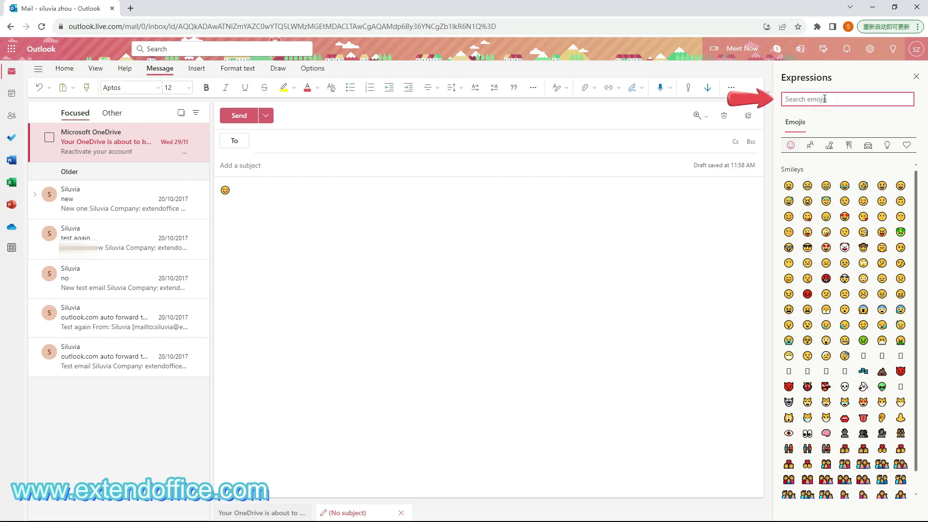
Step: Search the Expressions pane for 'party' and insert the dress emoji after the grinning face
type("part")
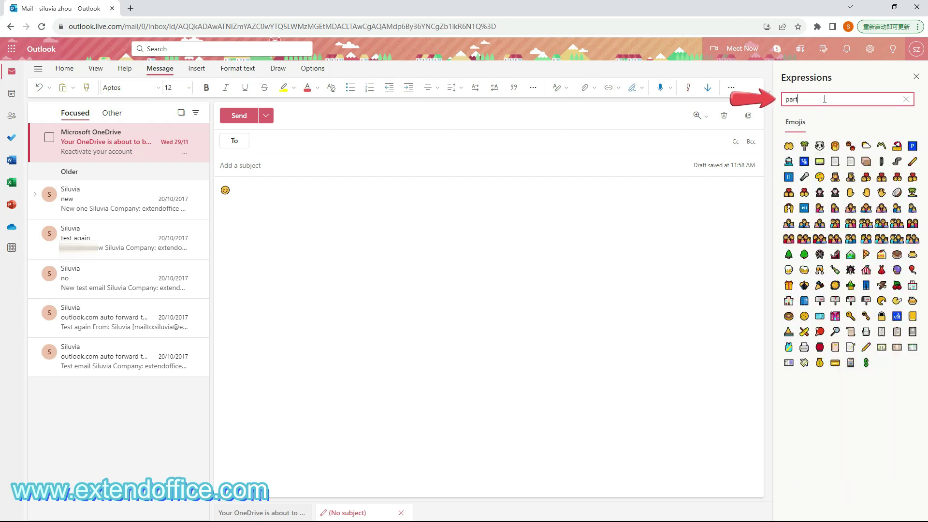
type("y")
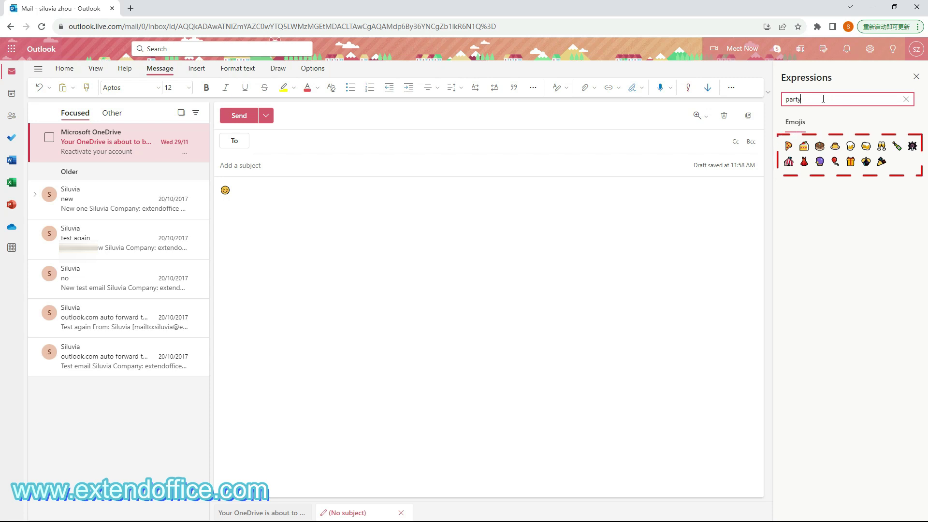
left_click(804, 162)
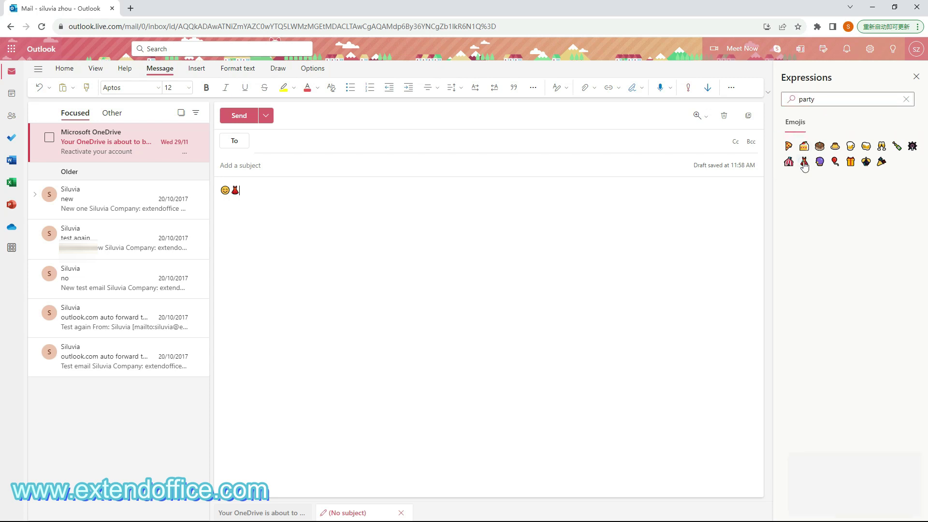